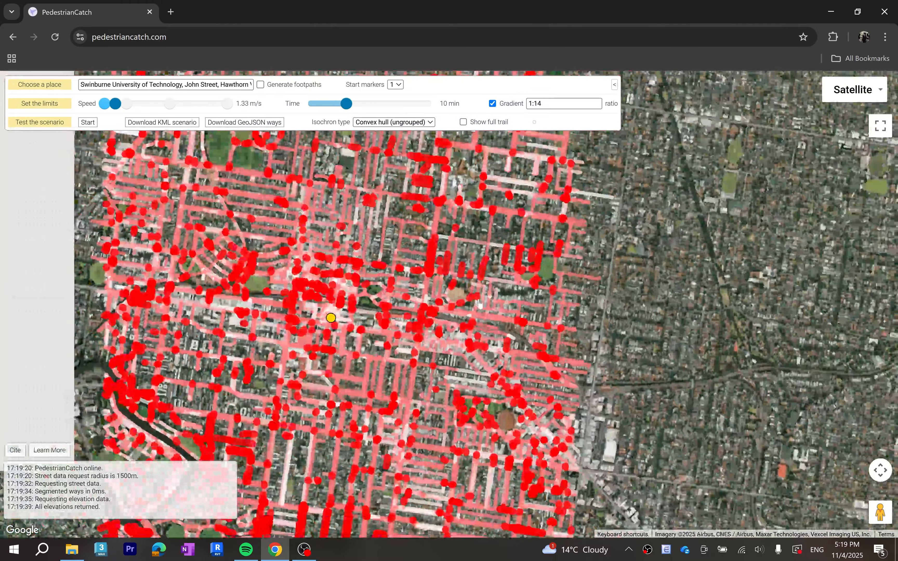
- Switch the base map to OSM and return it to Satellite
mouse_move(411, 300)
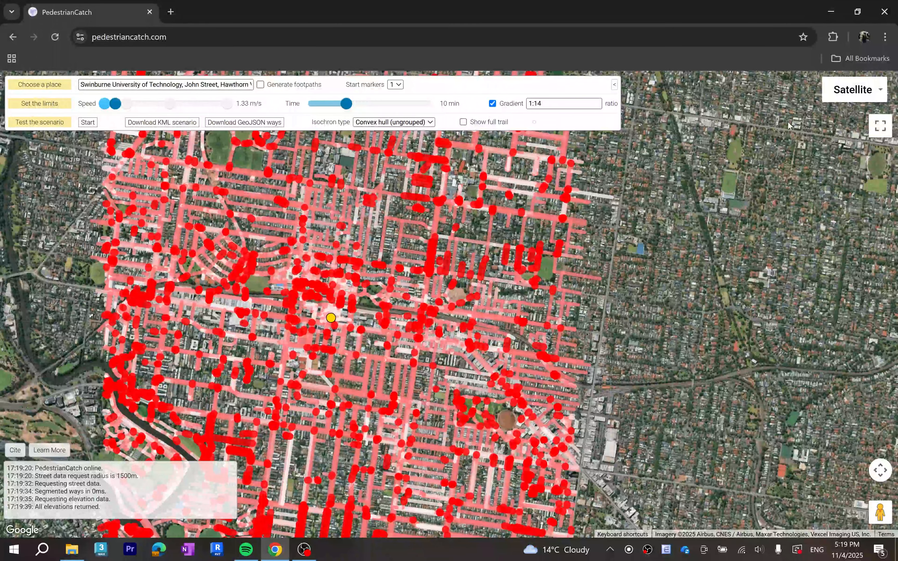
click(854, 90)
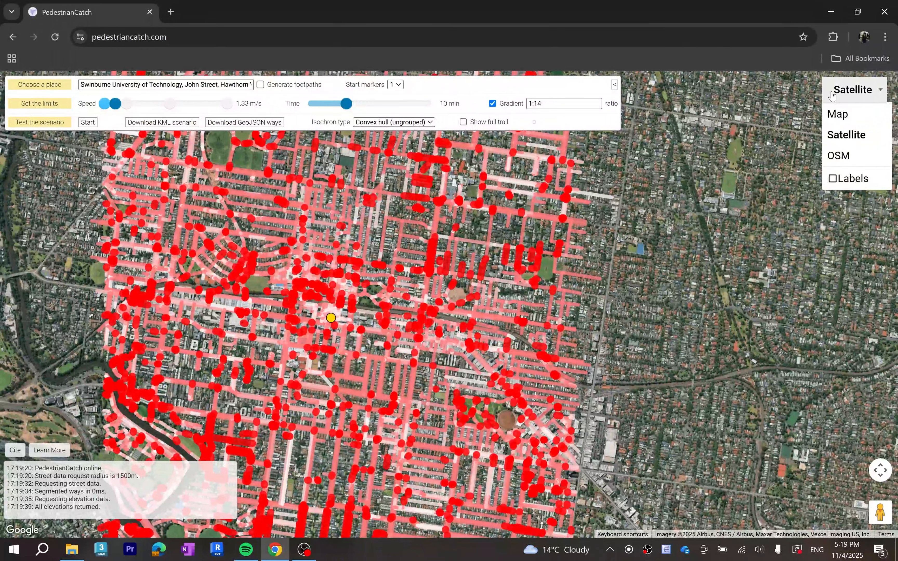
click(843, 155)
click(849, 91)
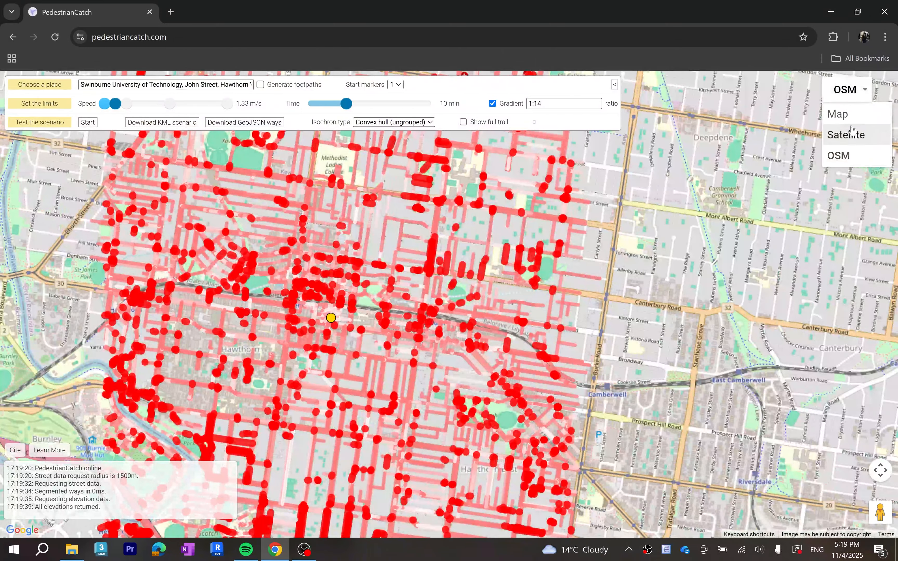
click(846, 134)
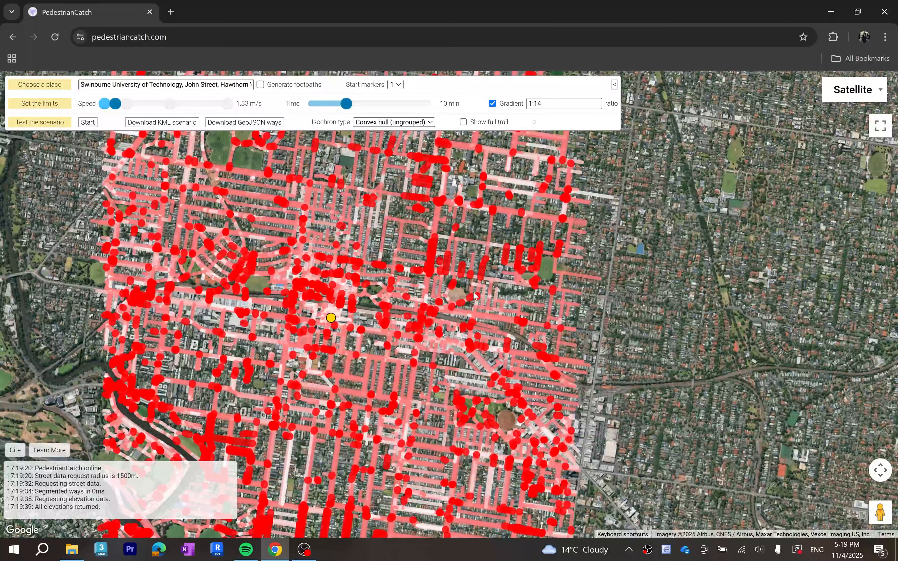
- Set the number of start markers to 3
mouse_move(330, 317)
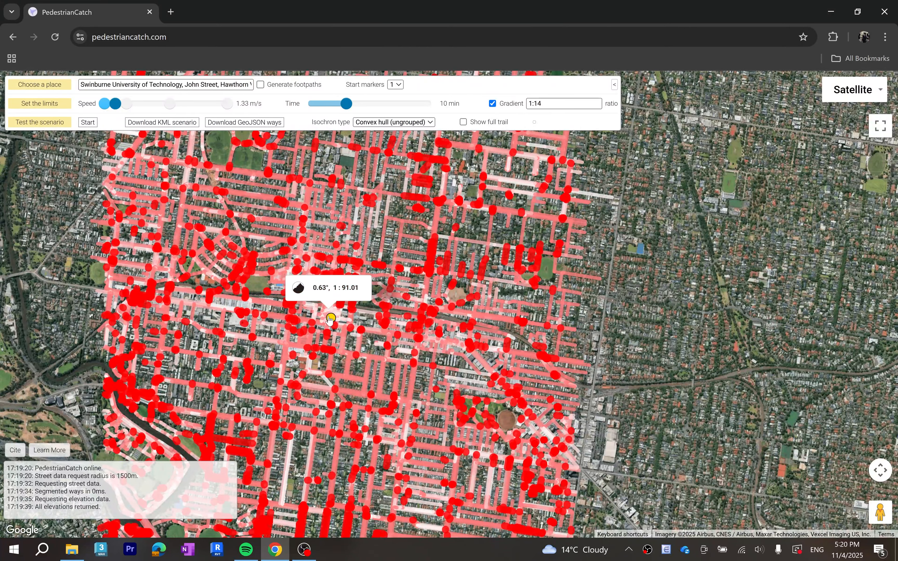
click(396, 84)
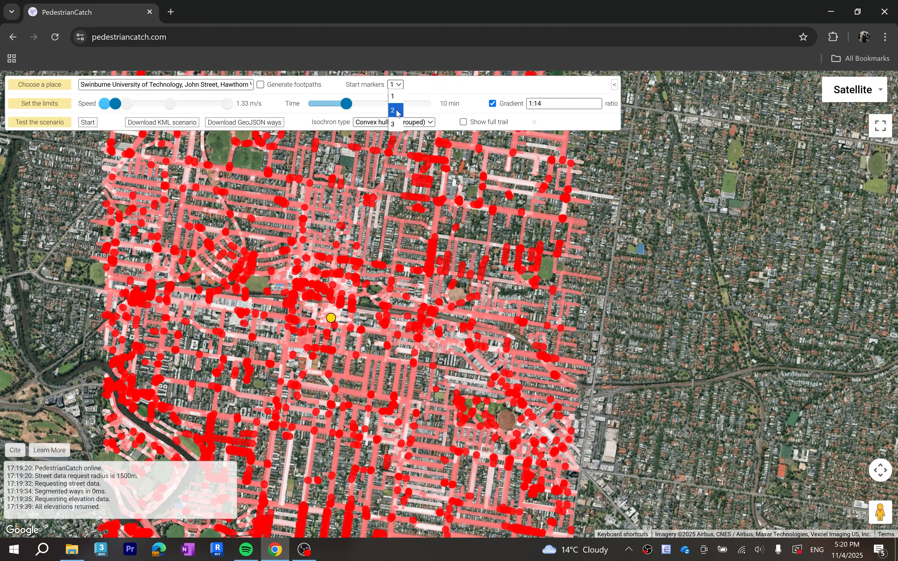
click(394, 124)
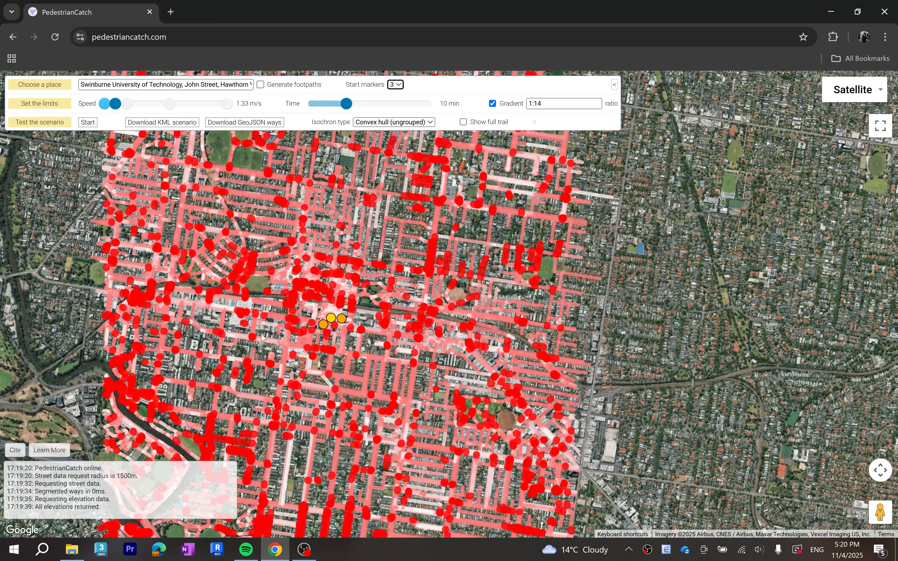
- Spread the three start markers around the campus: one just north of the railway to the west, one on the northern street, one on the southern street
scroll(282, 314, up, 2)
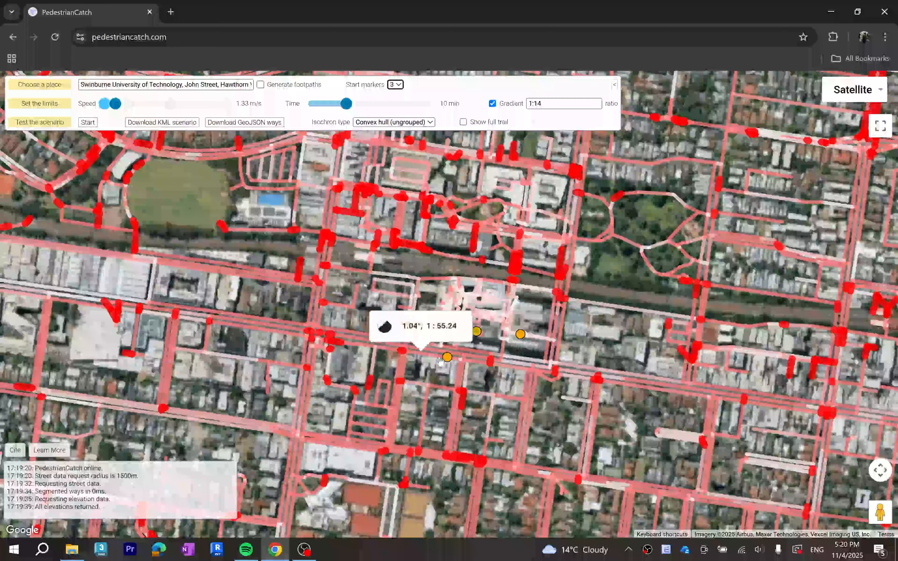
drag(447, 357, 337, 235)
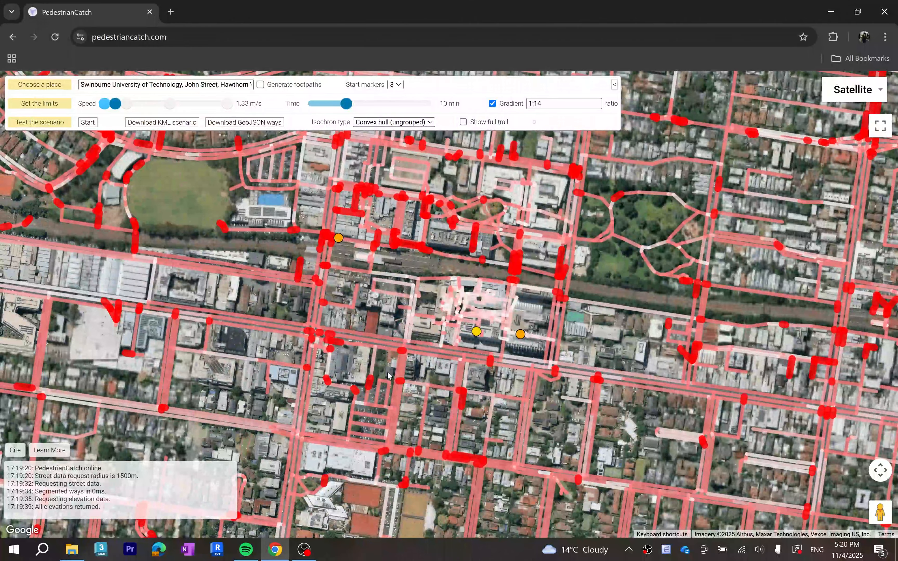
scroll(379, 367, down, 1)
scroll(388, 247, up, 1)
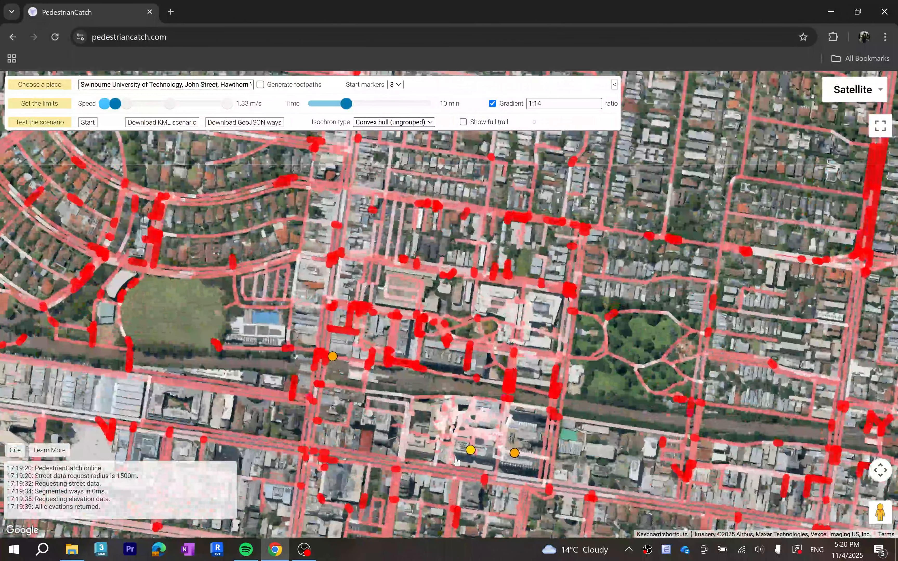
mouse_move(470, 450)
mouse_down()
mouse_move(497, 479)
mouse_move(511, 420)
mouse_move(477, 274)
mouse_up()
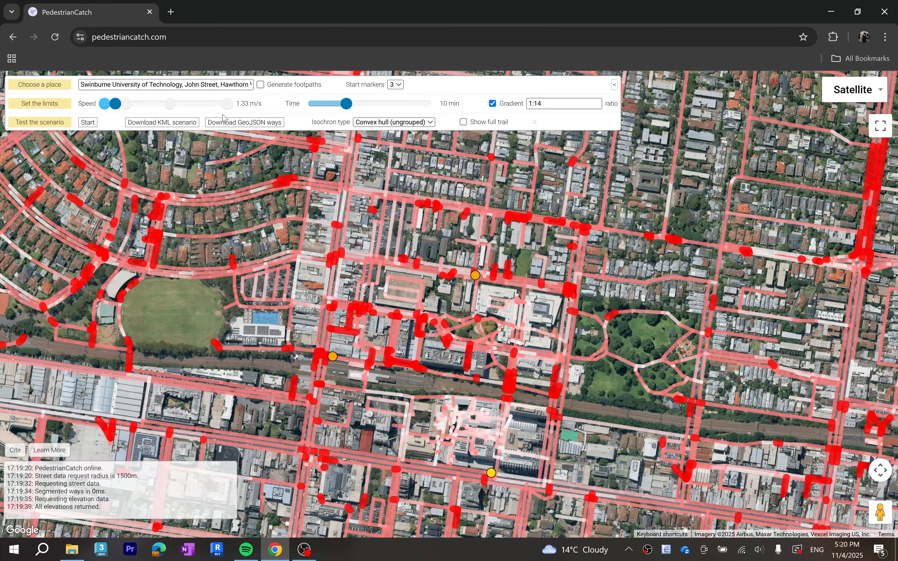
- Set the pedestrian speed to 4.08 m/s and keep the time limit at 10 min
drag(115, 104, 152, 111)
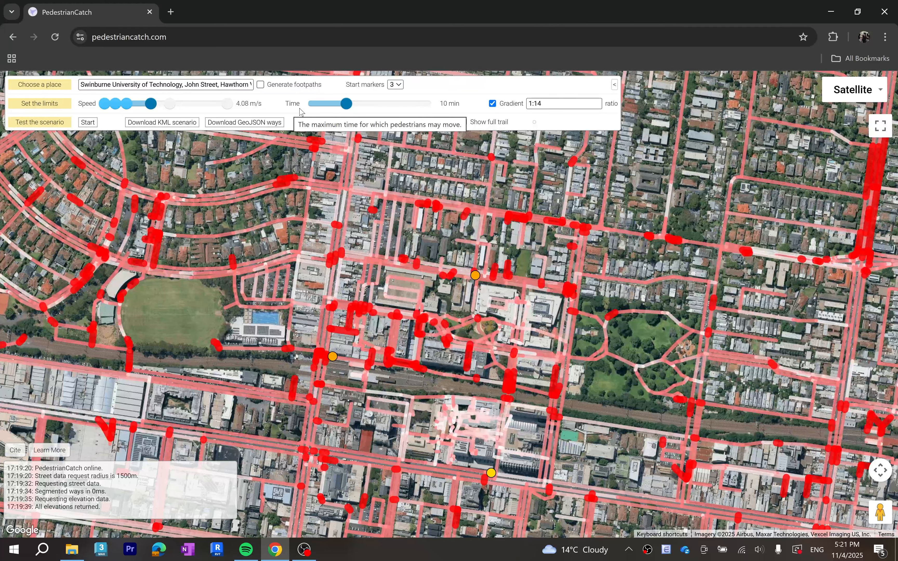
mouse_move(344, 105)
mouse_down()
mouse_move(366, 107)
mouse_move(347, 109)
mouse_up()
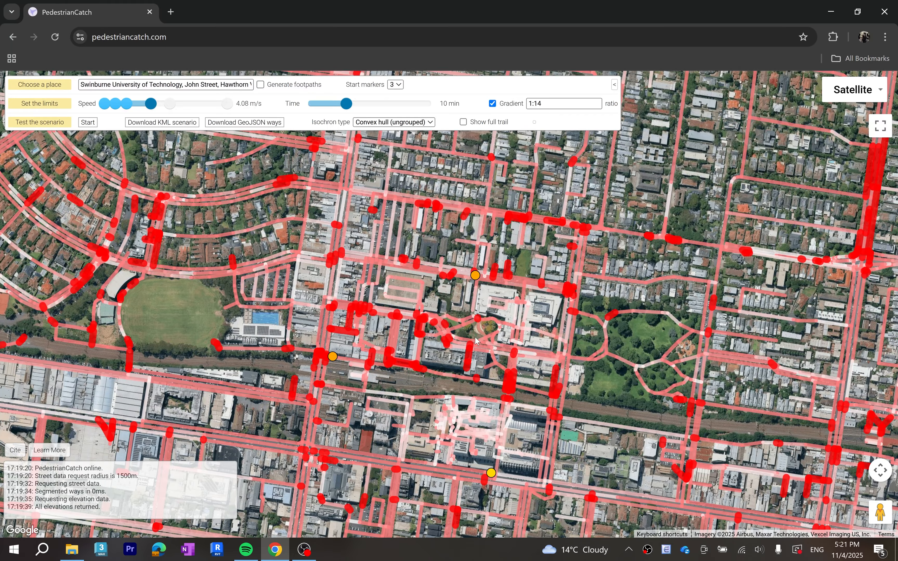
- Turn the gradient limit off and back on, and set its ratio to 1:10
mouse_move(446, 348)
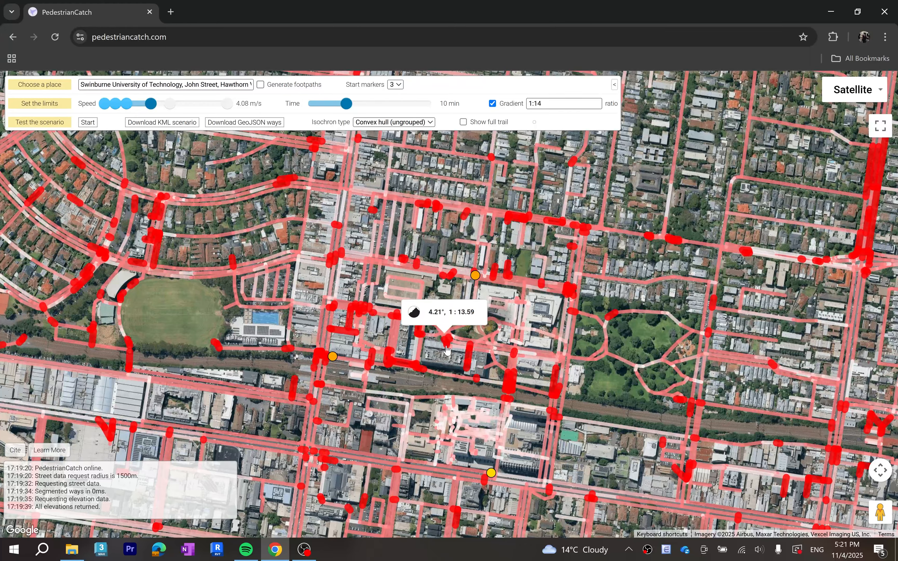
click(493, 104)
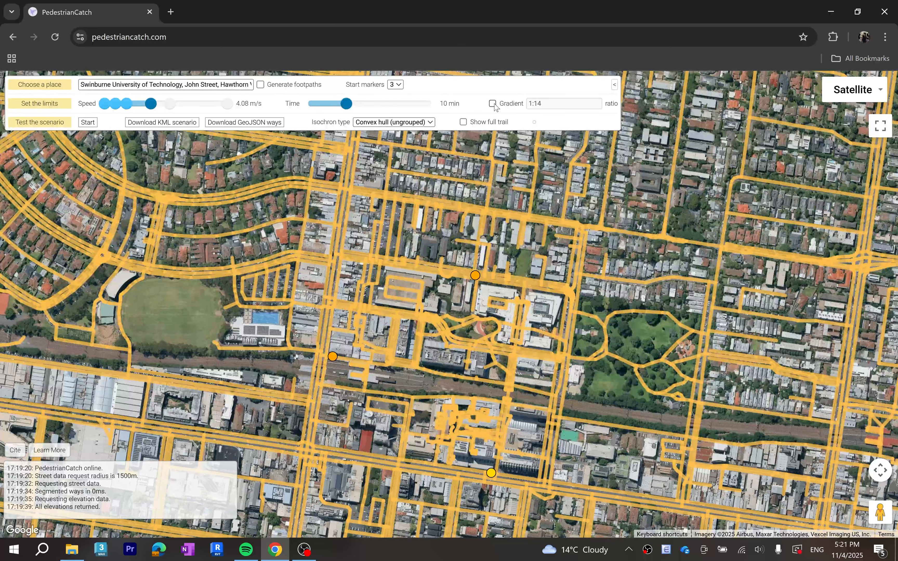
click(493, 104)
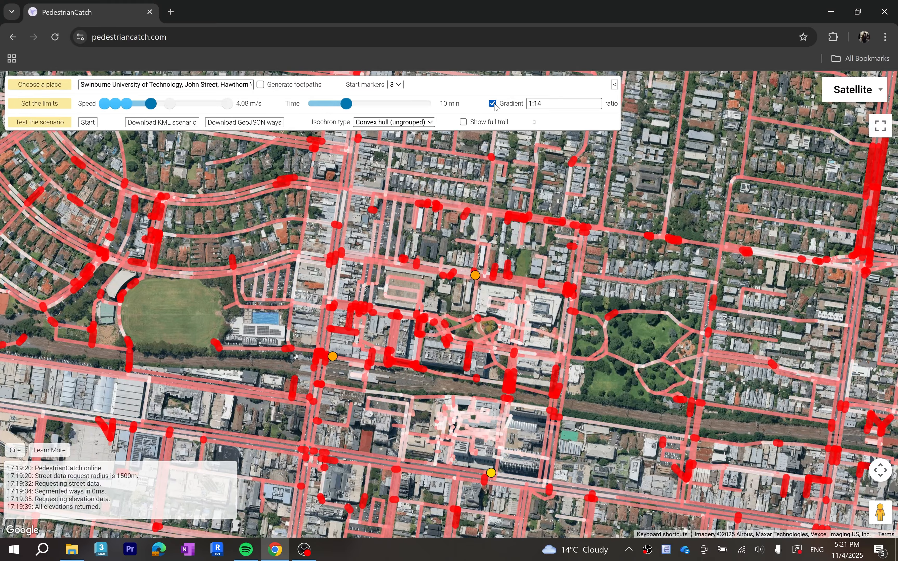
drag(594, 104, 539, 105)
text(0)
click(552, 118)
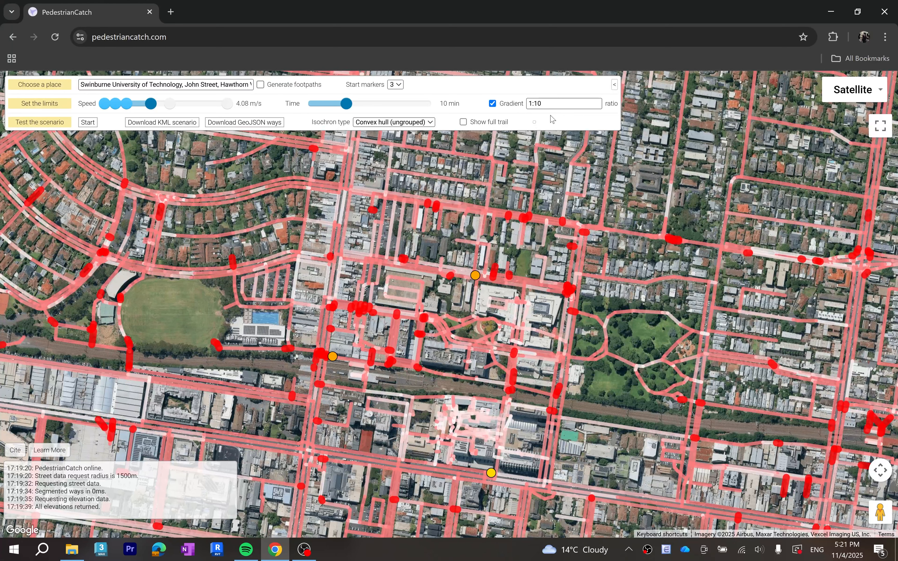
- Review the isochron type options, keep Convex hull (ungrouped), and run the scenario
drag(444, 298, 460, 305)
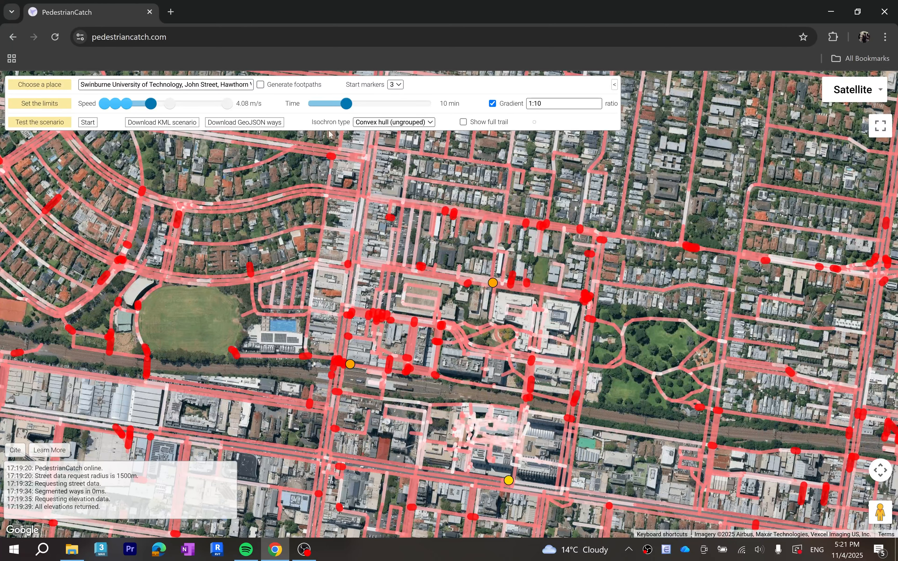
click(379, 124)
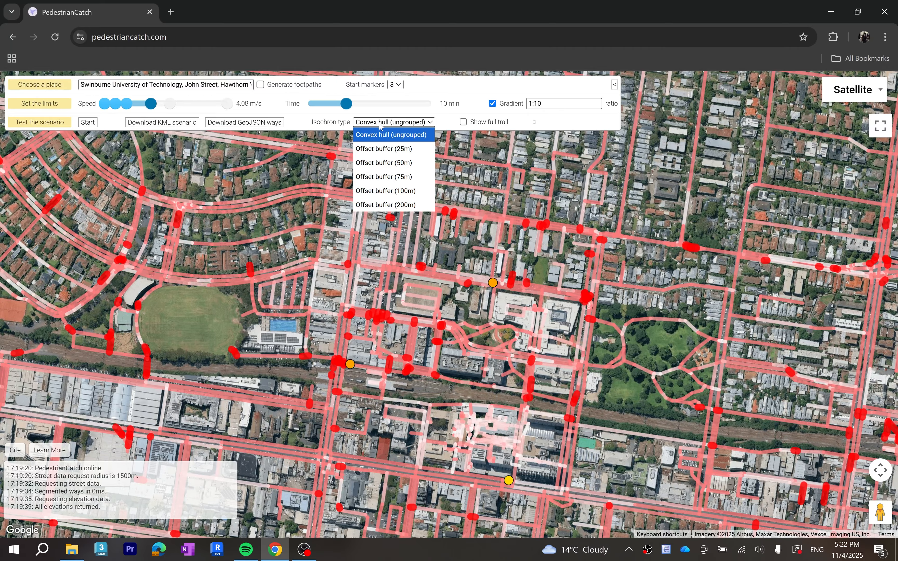
click(381, 163)
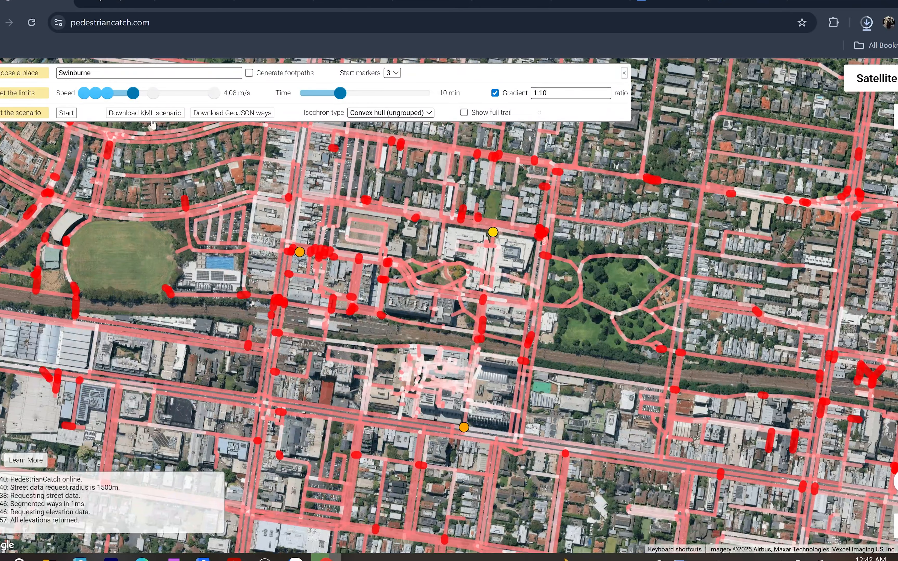
click(88, 122)
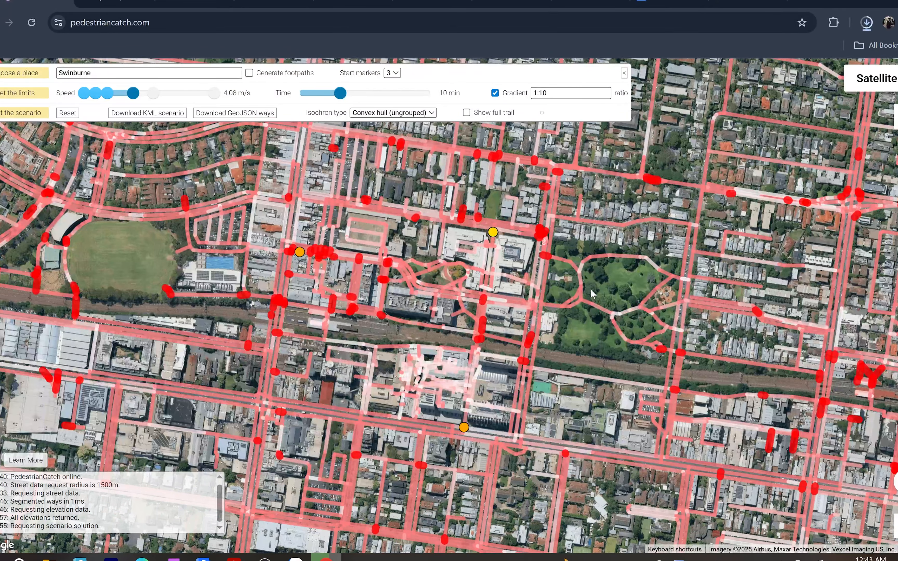
- Examine the overall extent of the isochrones and check street gradients inside the catchment
scroll(591, 291, down, 2)
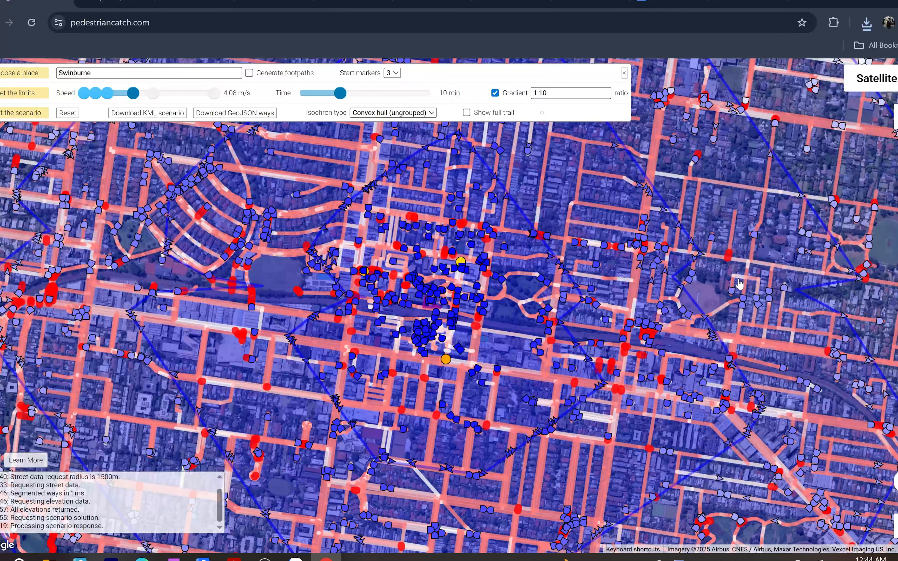
click(454, 362)
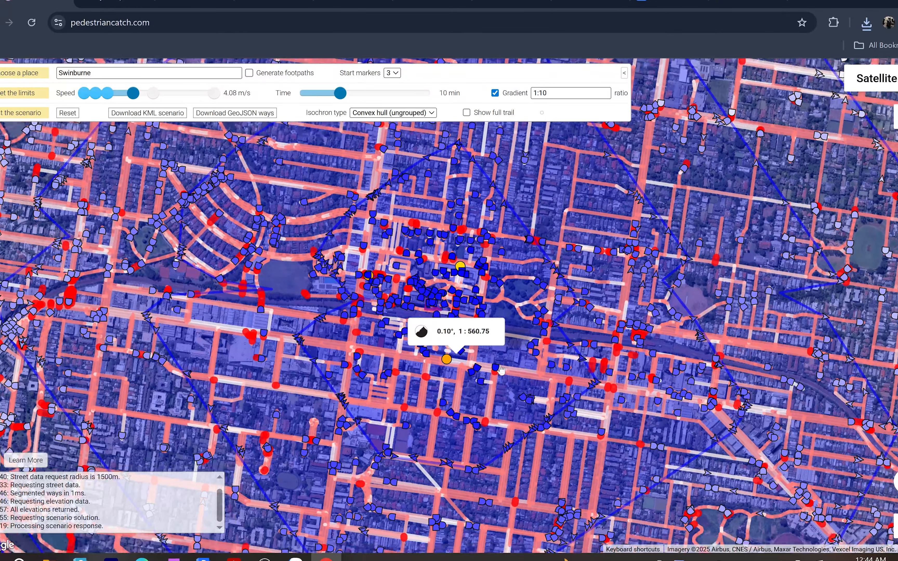
scroll(501, 370, down, 5)
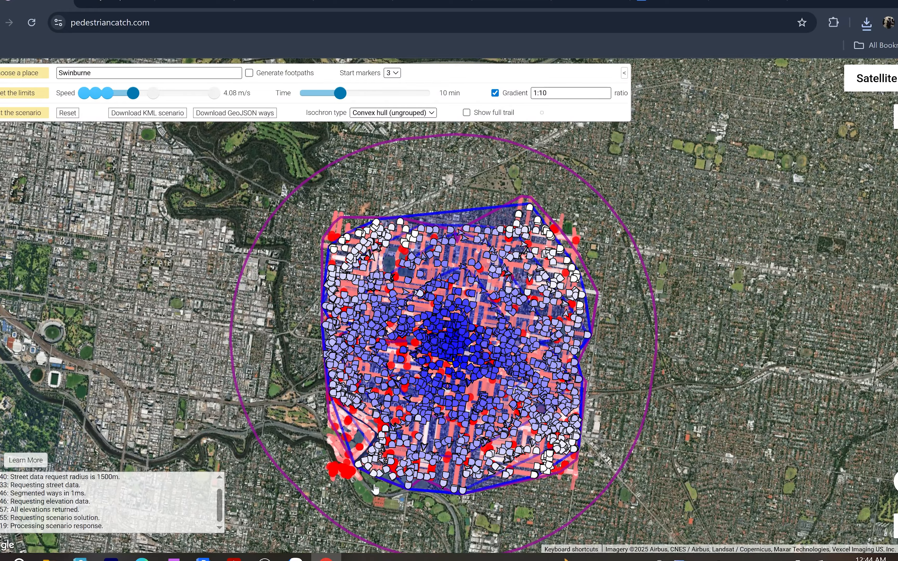
mouse_move(449, 375)
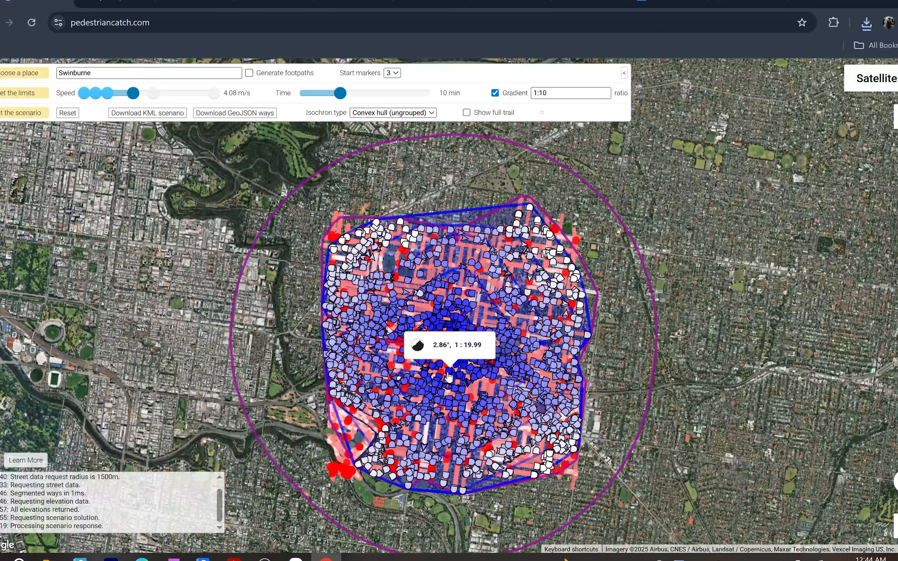
scroll(450, 376, up, 1)
scroll(449, 375, up, 2)
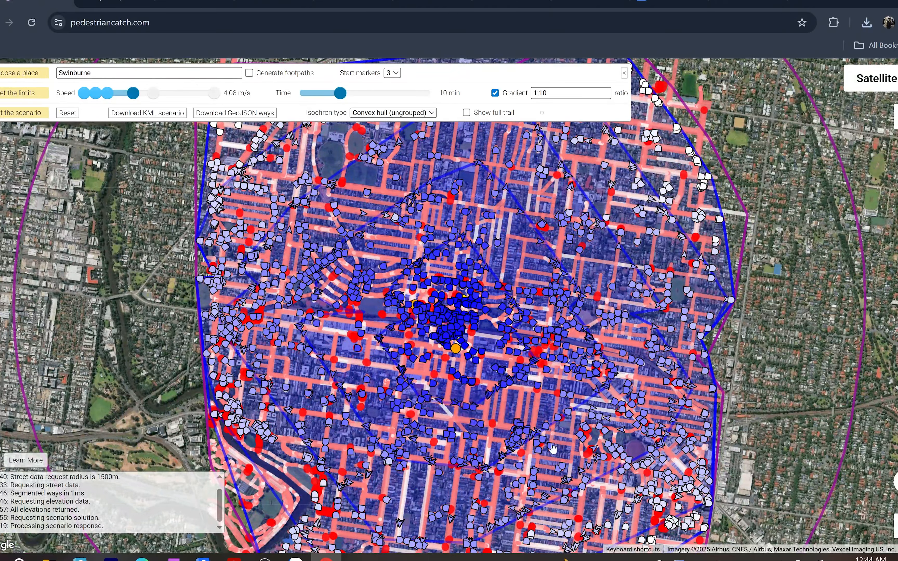
mouse_move(556, 448)
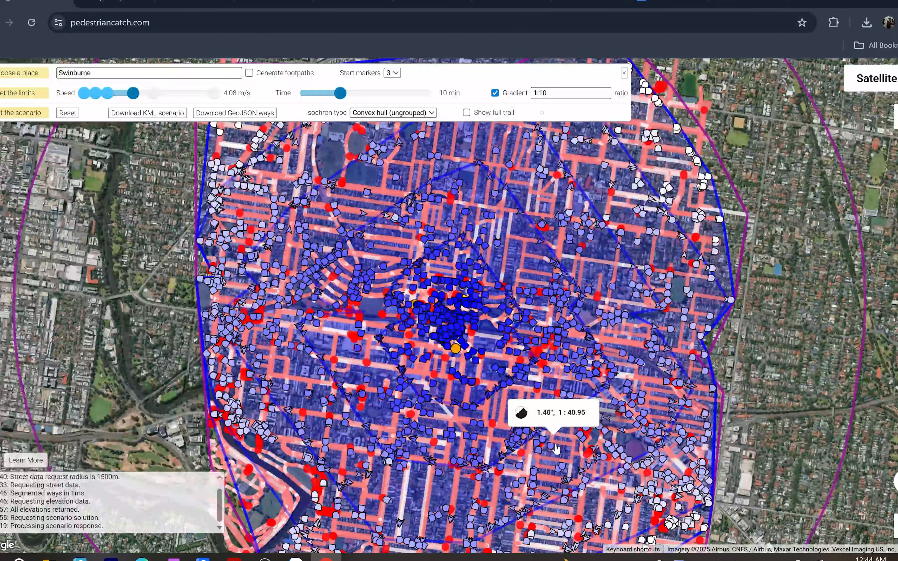
- Inspect the pedestrian agents and steep street segments around the start markers, the sports oval and the streets north of the campus
drag(556, 447, 499, 462)
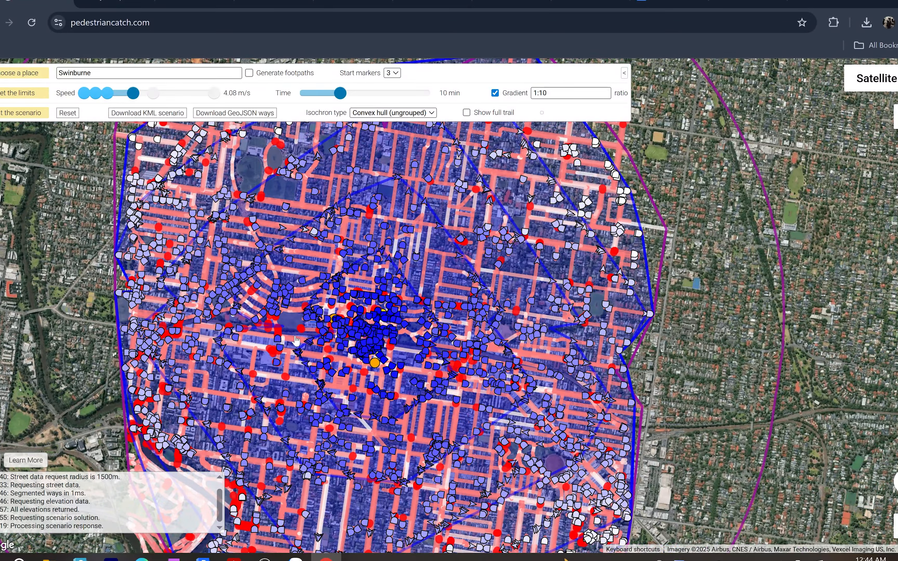
scroll(410, 358, up, 1)
scroll(409, 358, up, 3)
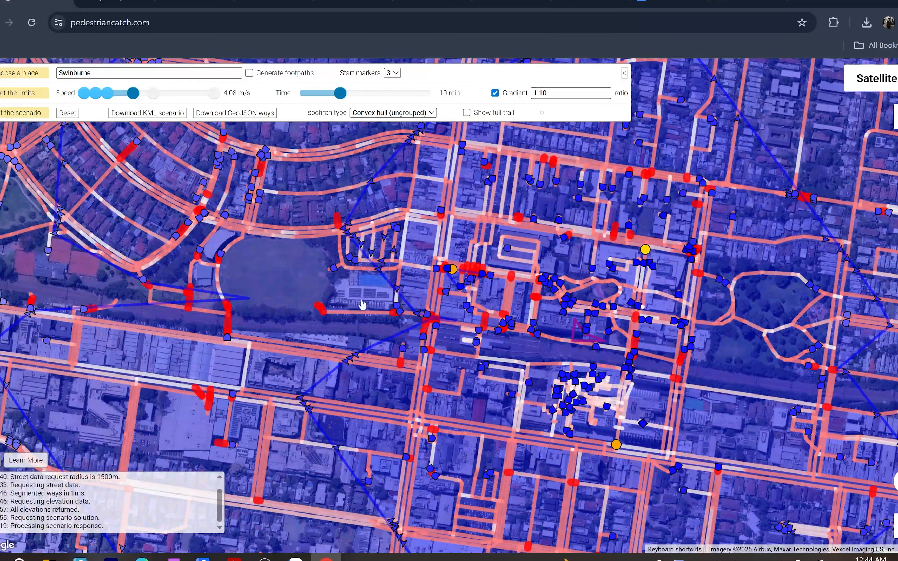
drag(363, 303, 270, 309)
mouse_move(349, 253)
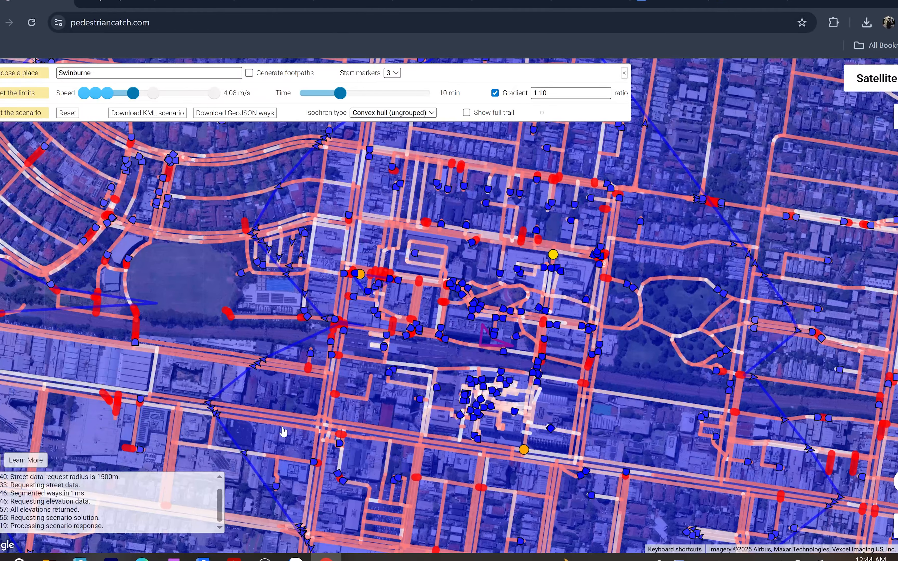
drag(450, 334, 354, 490)
scroll(350, 452, down, 1)
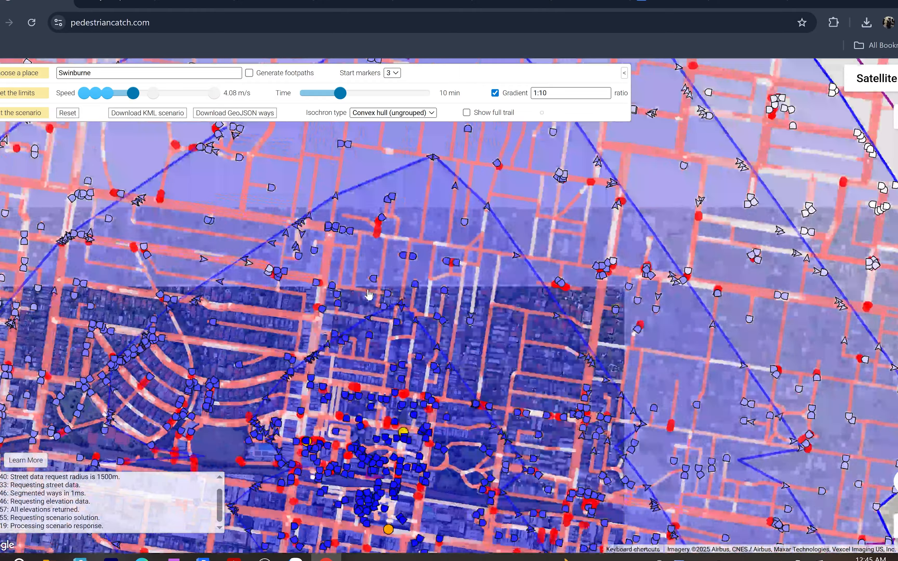
drag(353, 365, 374, 255)
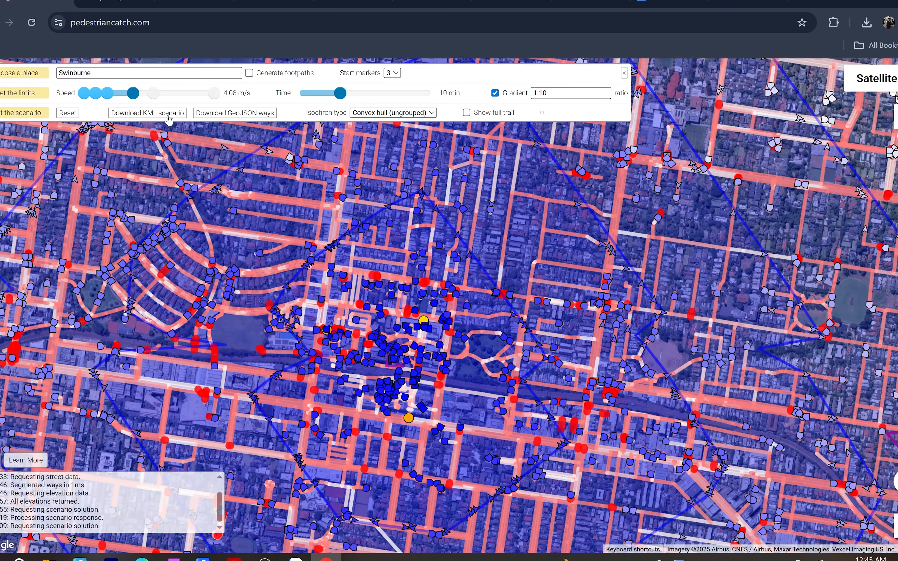
- Download the street network as GeoJSON ways and the scenario as KML
click(213, 116)
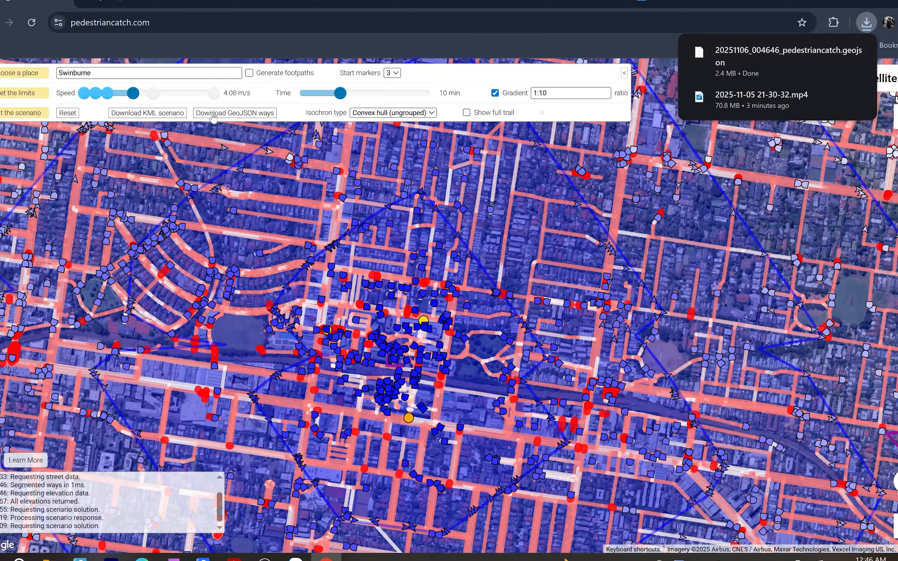
click(181, 117)
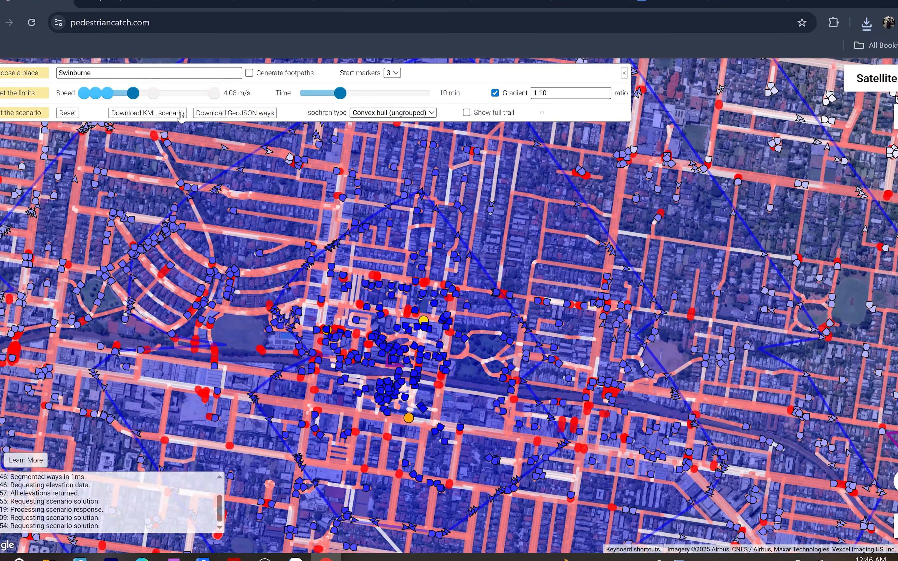